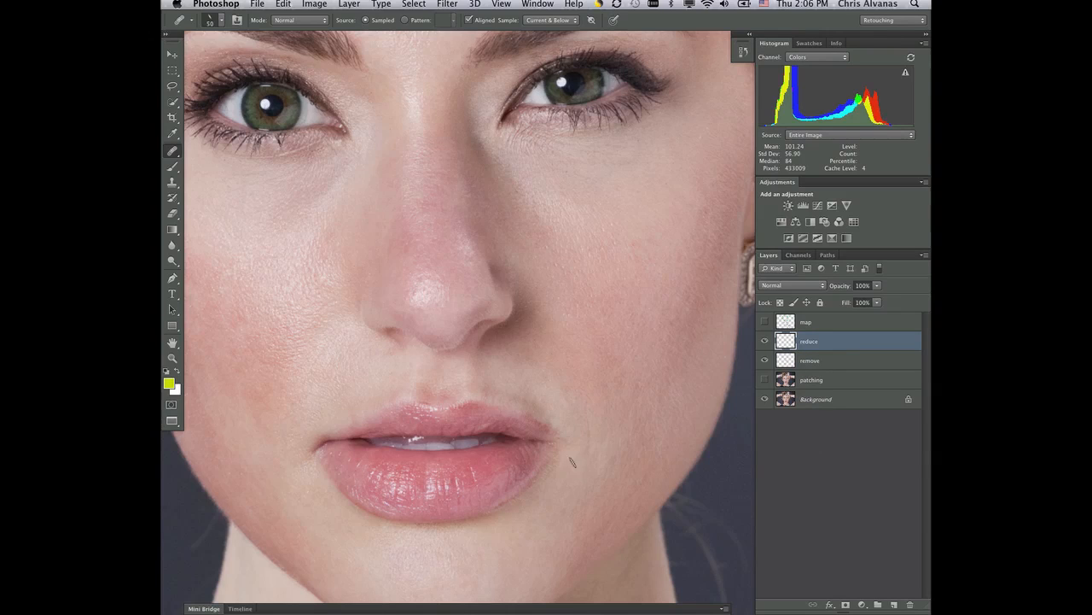
Step: Heal the fine lines on the cheek beside the mouth's corner on the reduce layer with the Healing Brush
alt+click(611, 428)
drag(591, 422, 588, 437)
drag(601, 401, 603, 397)
Step: Try lowering the reduce layer's opacity, restore it to 100%, and keep the reduce layer selected
click(877, 301)
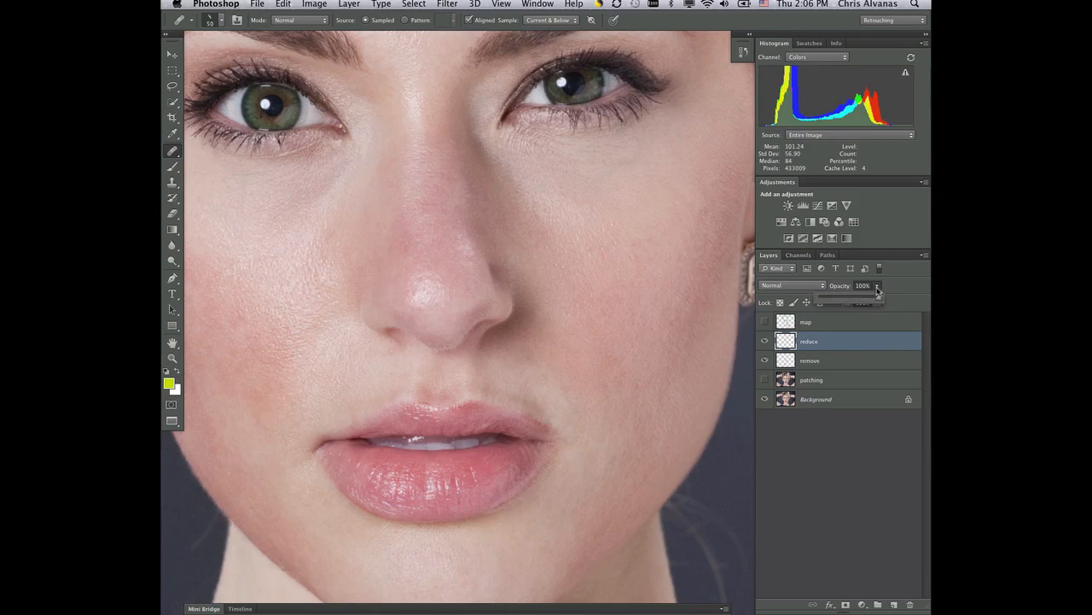
drag(878, 299, 832, 299)
drag(831, 302, 898, 300)
click(852, 359)
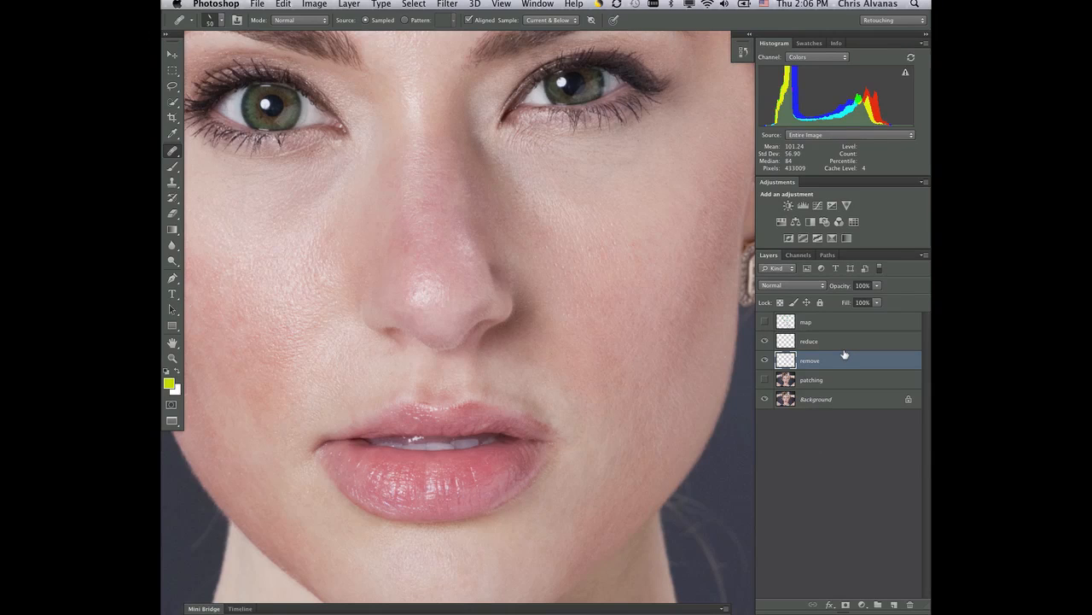
click(852, 343)
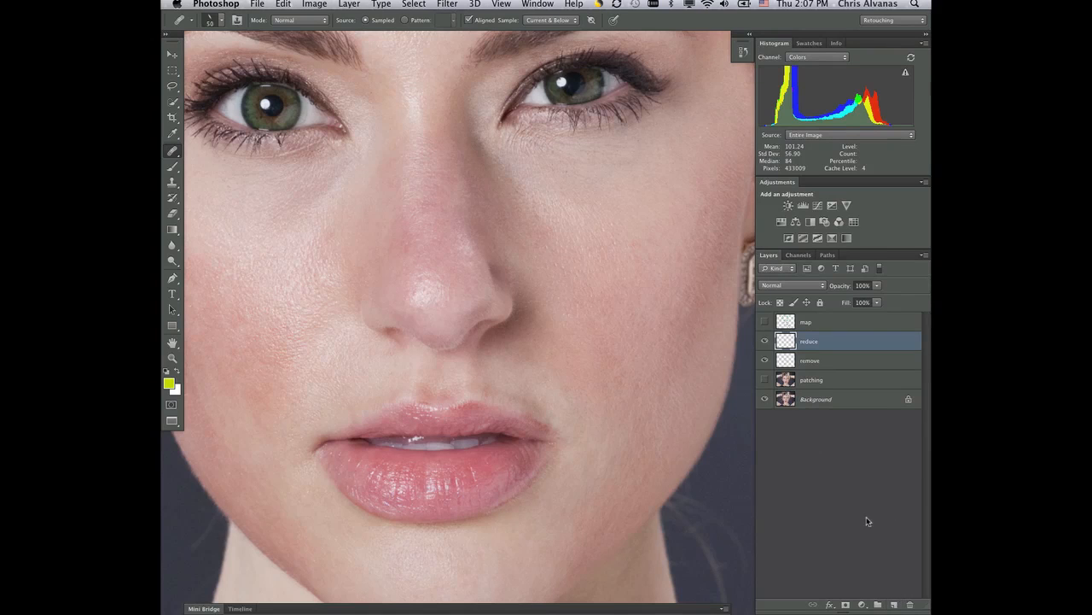
Step: Create a new layer above the reduce layer and name it "under eyes"
click(894, 604)
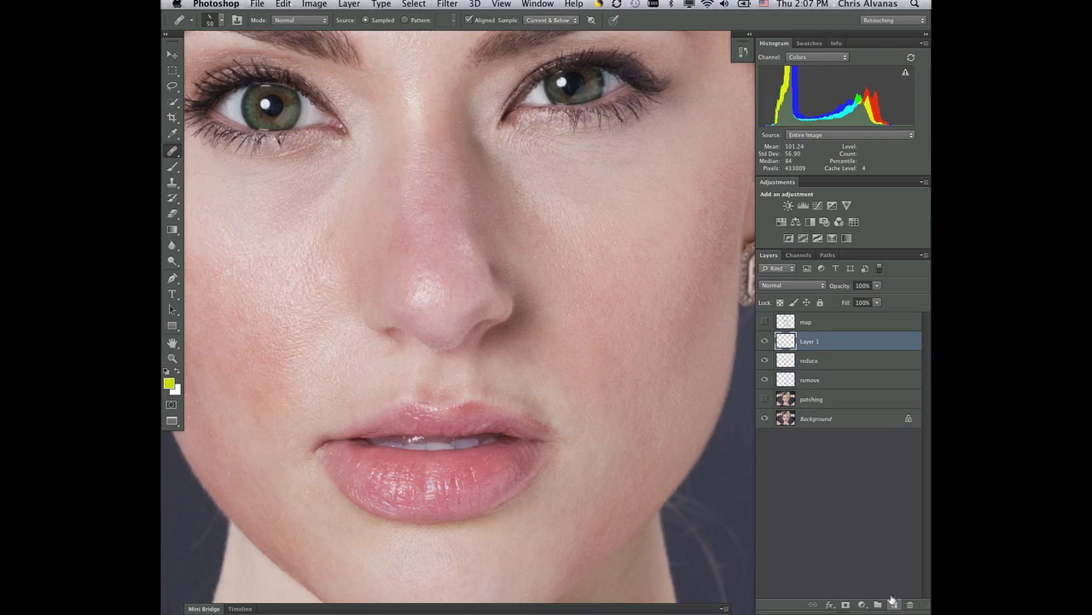
double_click(811, 342)
text(dnder e)
text(yes)
key(Return)
Step: Switch to the Clone Stamp tool and set its blending mode to Lighten
drag(475, 312, 537, 390)
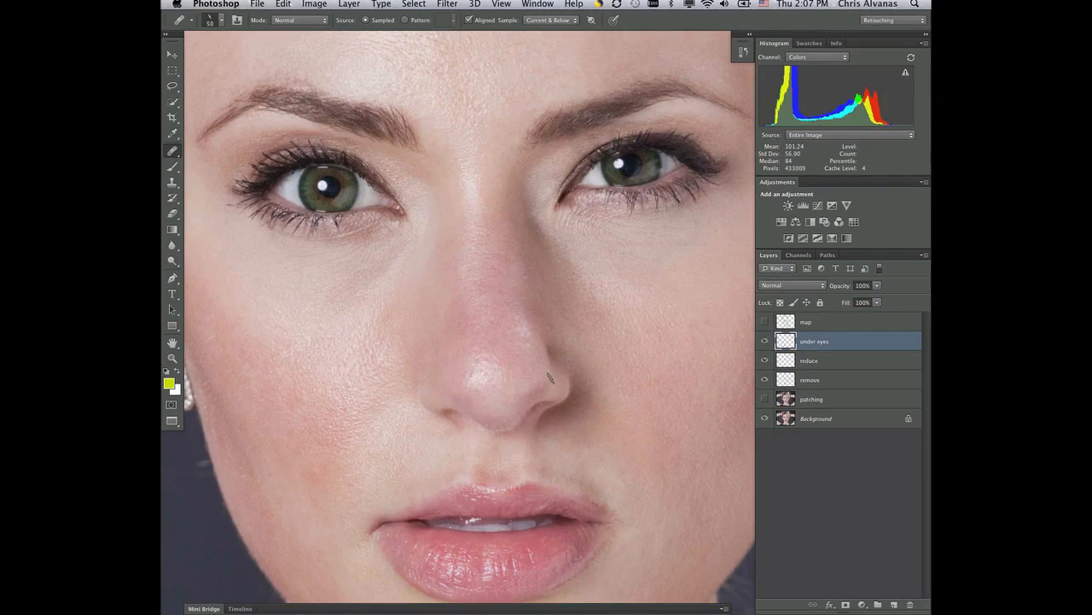
scroll(552, 378, up, 1)
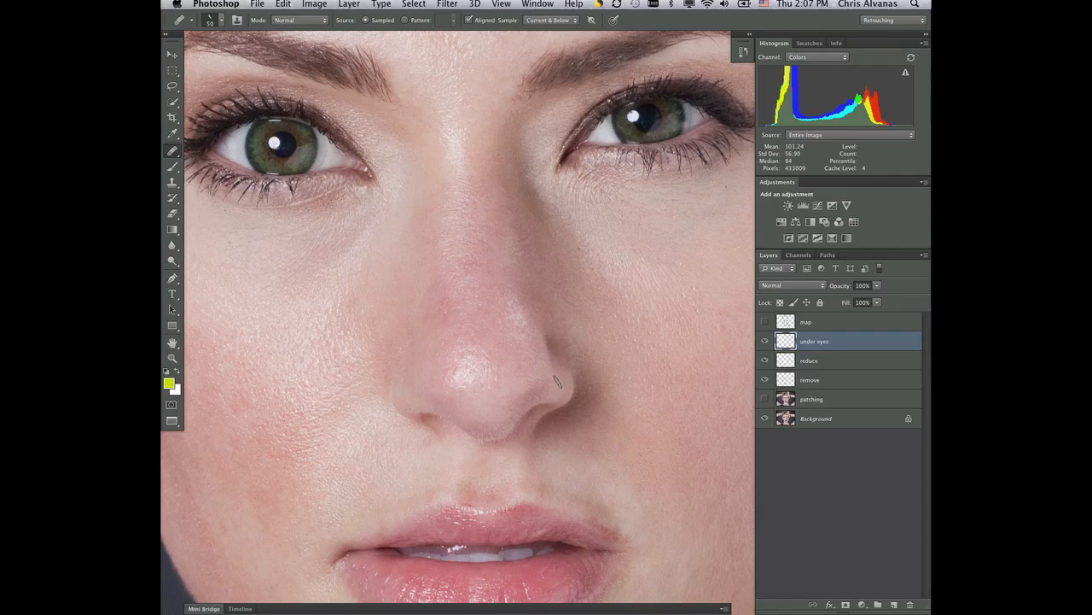
key(z)
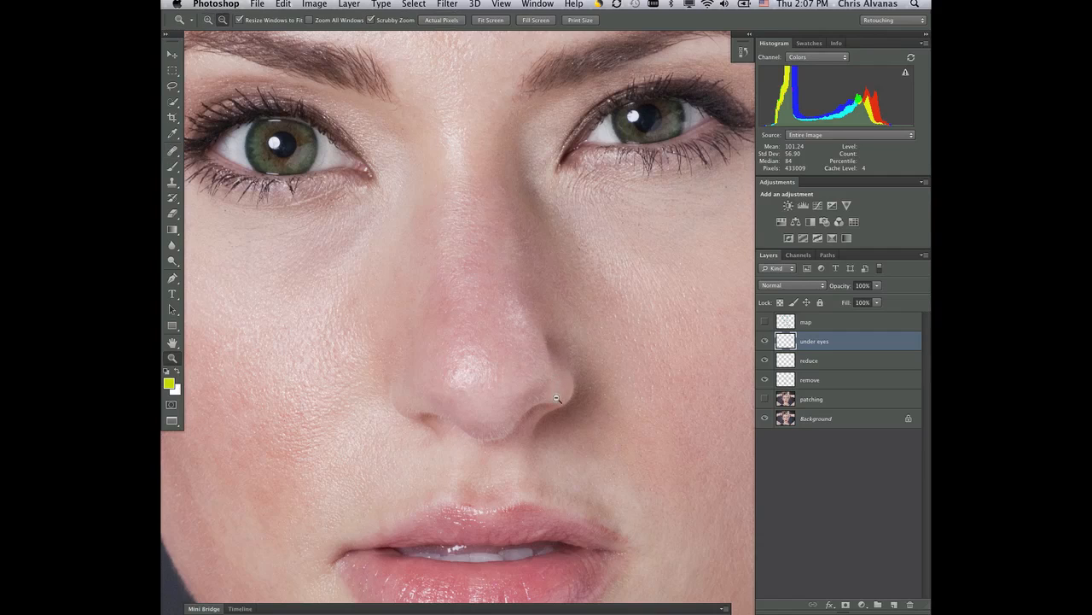
alt+click(558, 393)
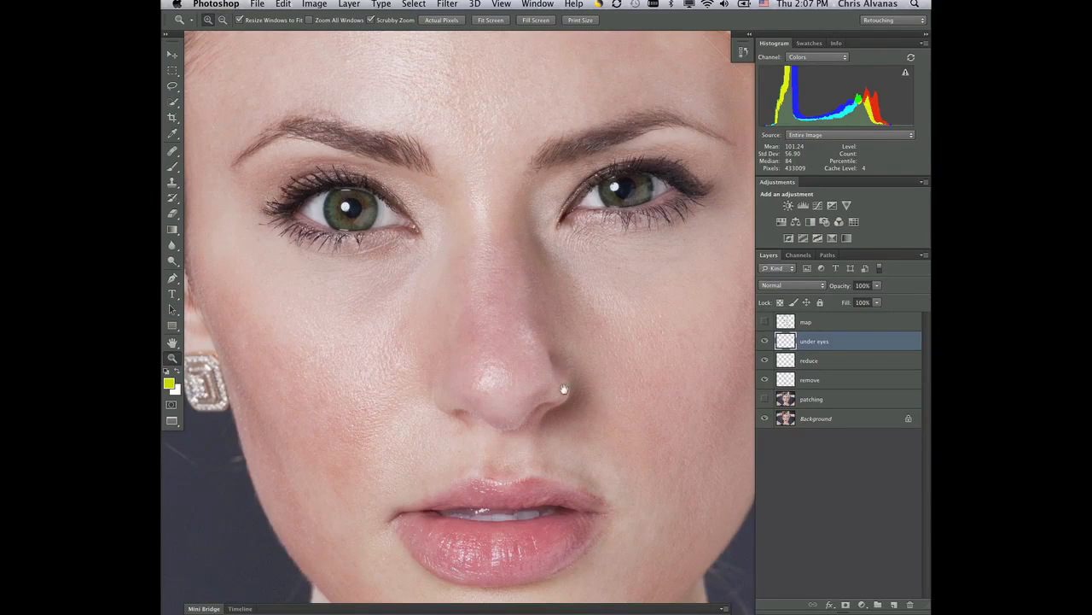
drag(556, 389, 515, 386)
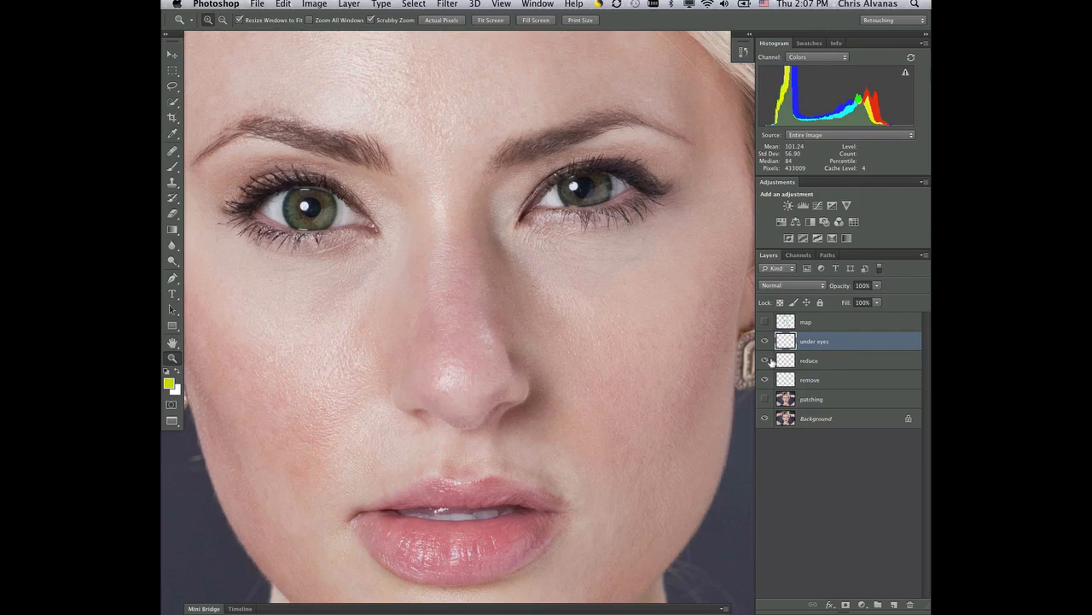
key(s)
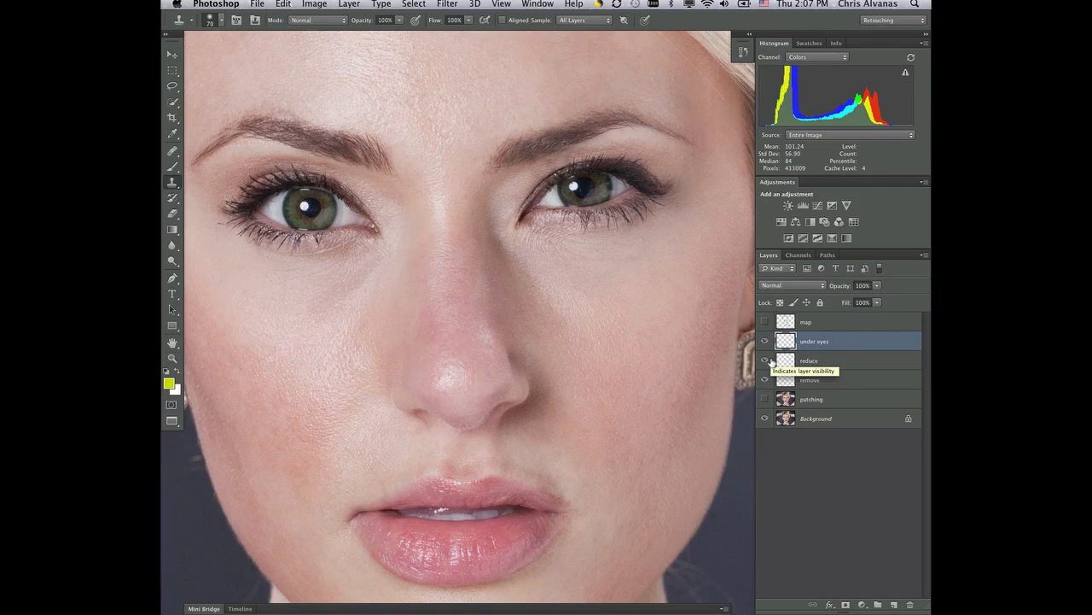
click(333, 21)
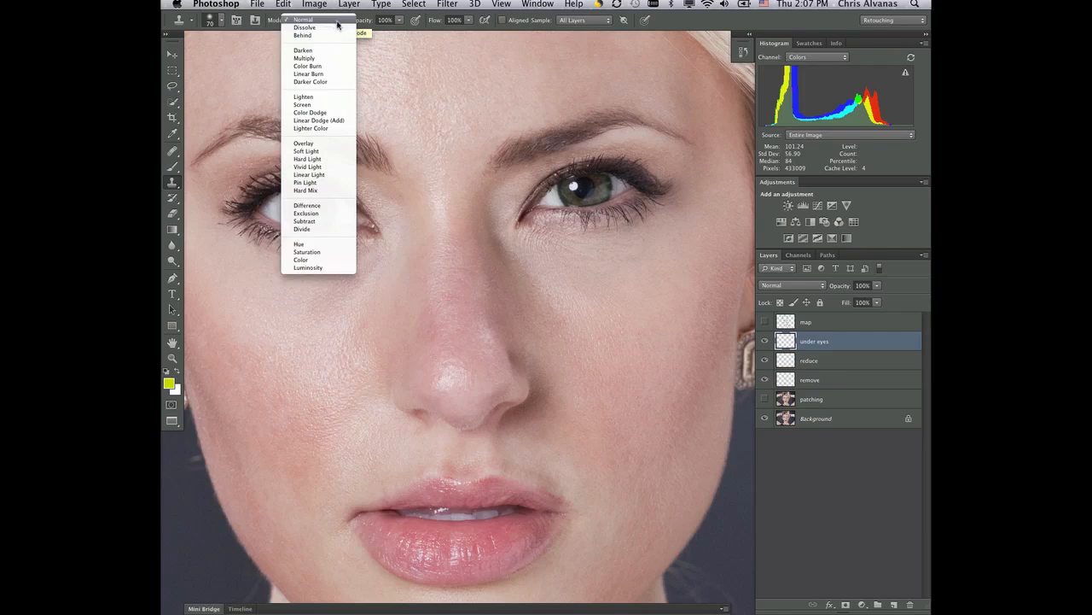
click(333, 97)
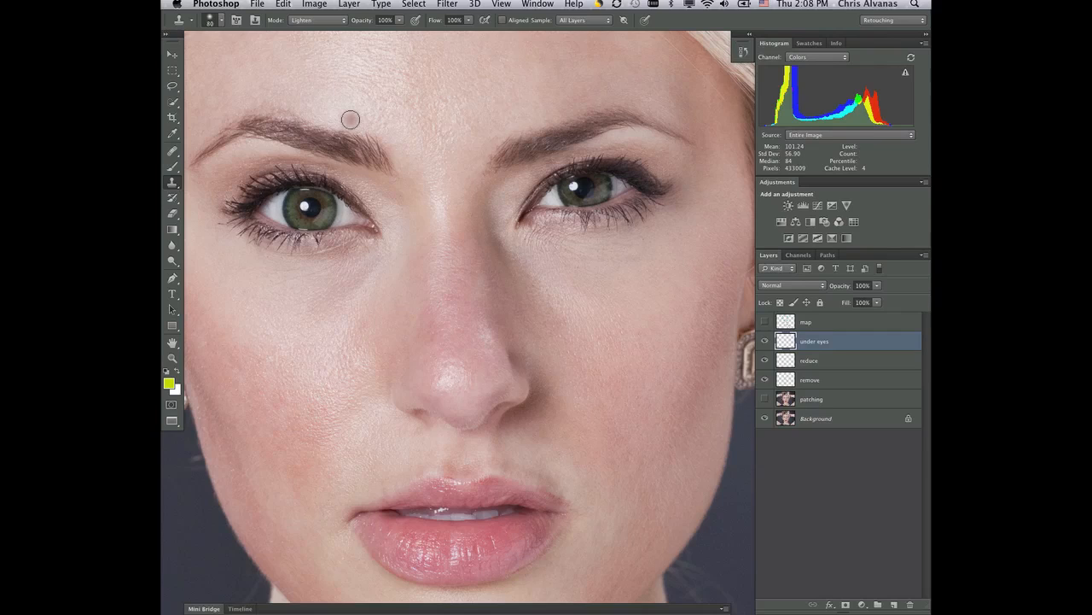
Step: Enlarge the Clone Stamp brush to 175 and set its flow to 52% and opacity to 17%
key(bracketright)
key(bracketright)
key(bracketright)
key(bracketright)
key(bracketright)
key(bracketright)
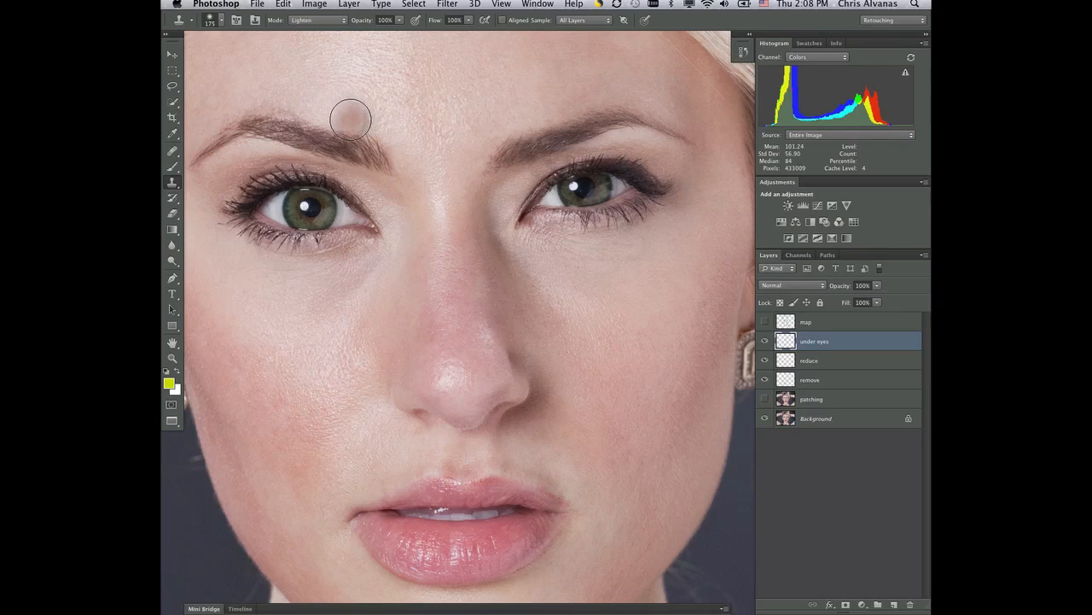
click(470, 21)
drag(473, 31, 355, 34)
click(398, 20)
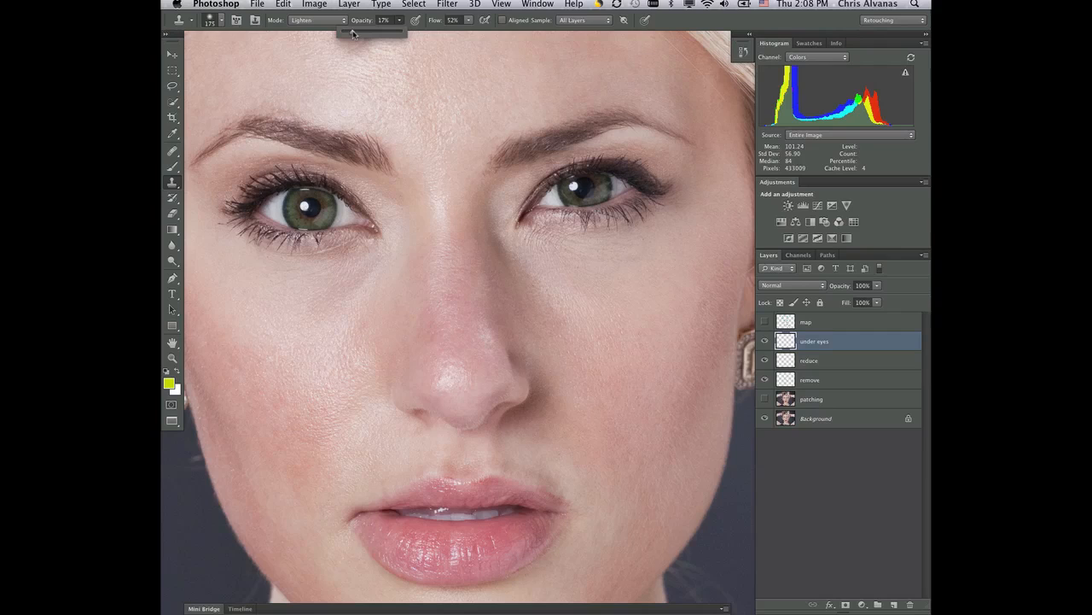
Step: Try lightening the skin under the eye on the photo's right side with skin cloned from the cheek just below
alt+click(587, 274)
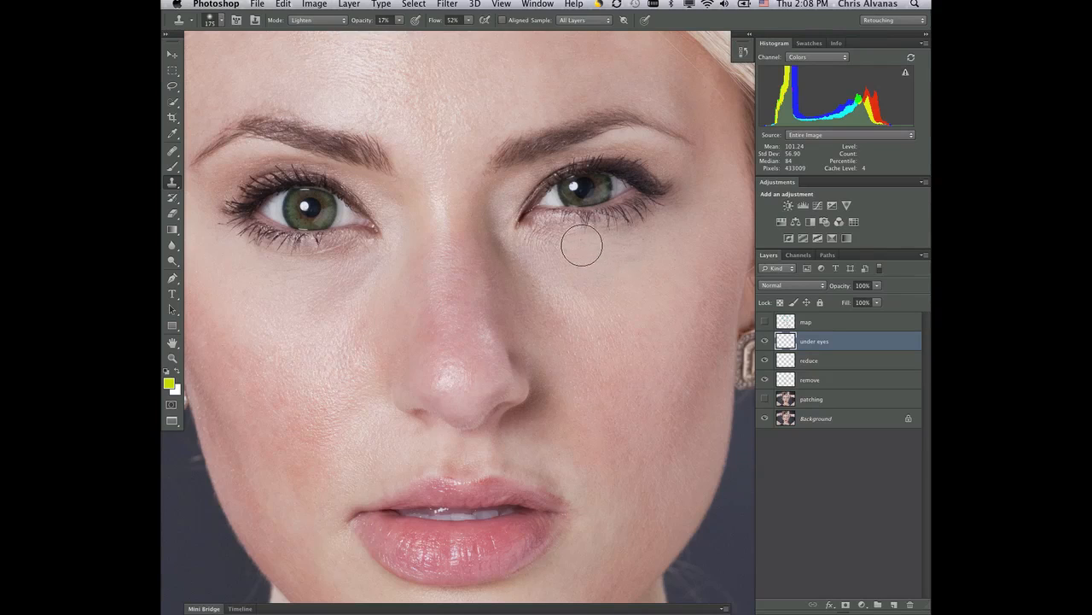
mouse_move(582, 246)
mouse_down()
mouse_move(533, 241)
mouse_move(657, 226)
mouse_move(559, 243)
mouse_move(653, 223)
mouse_move(578, 232)
mouse_up()
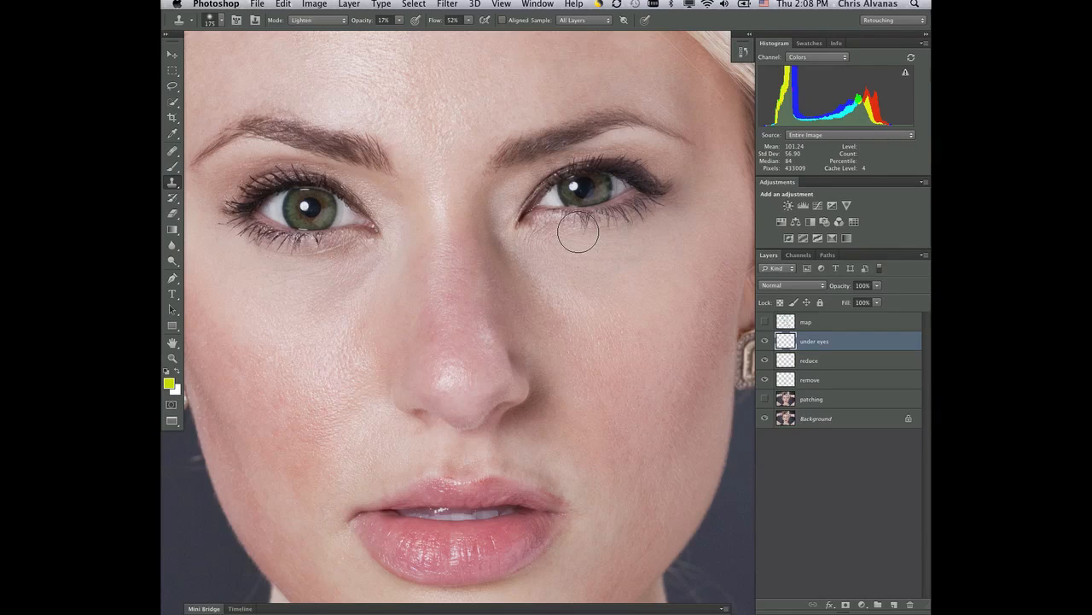
key(super+z)
key(alt+super+z)
Step: Lighten the dark area under the eye on the photo's left side with skin cloned from just below it
alt+click(317, 294)
mouse_move(352, 253)
mouse_down()
mouse_move(337, 244)
mouse_move(312, 264)
mouse_move(366, 239)
mouse_move(261, 273)
mouse_move(324, 259)
mouse_move(282, 259)
mouse_up()
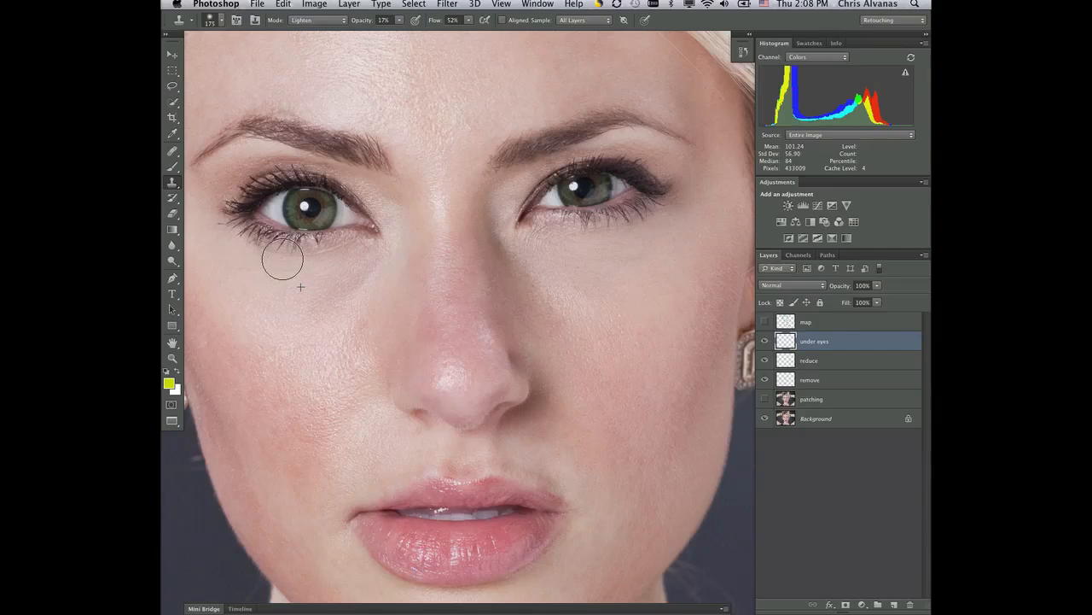
click(283, 259)
Step: Reduce the Clone Stamp brush size to 20 and set its blending mode to Normal
key(bracketleft)
key(bracketleft)
key(bracketleft)
key(bracketleft)
key(bracketleft)
key(bracketleft)
key(bracketleft)
key(bracketleft)
key(bracketleft)
key(bracketleft)
click(344, 21)
click(340, 7)
Step: Clone nearby skin over the crease beneath the lower lashes of the eye on the photo's left side
key(z)
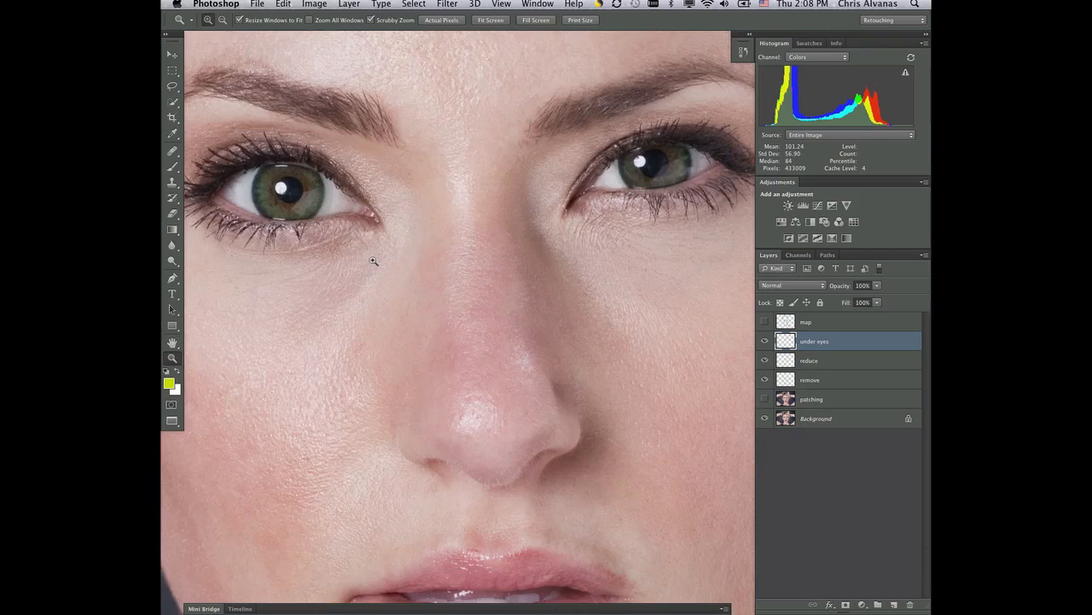
click(372, 261)
click(372, 263)
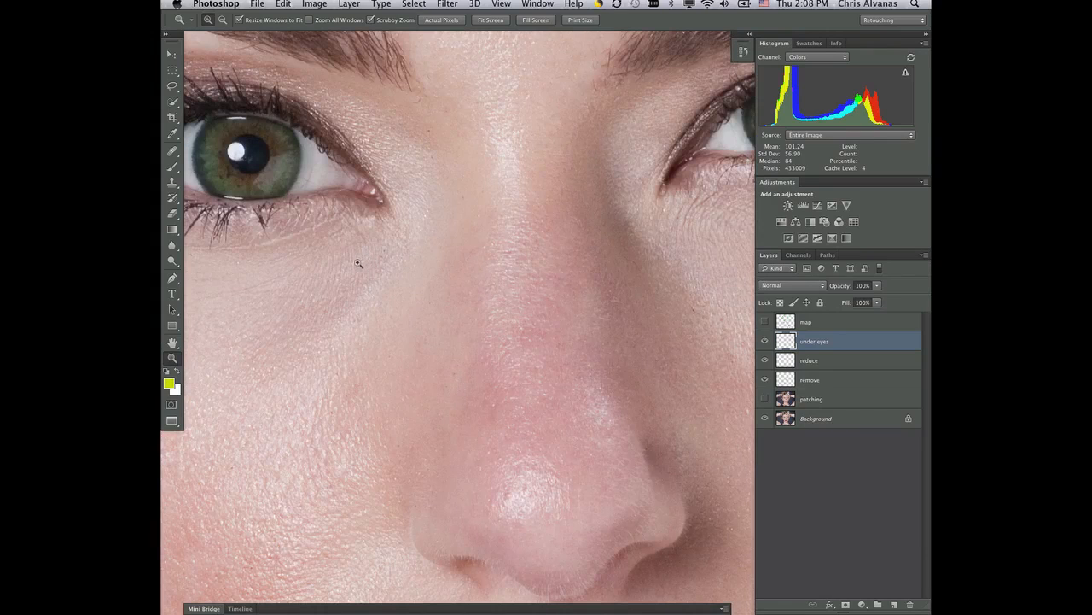
drag(348, 291, 394, 290)
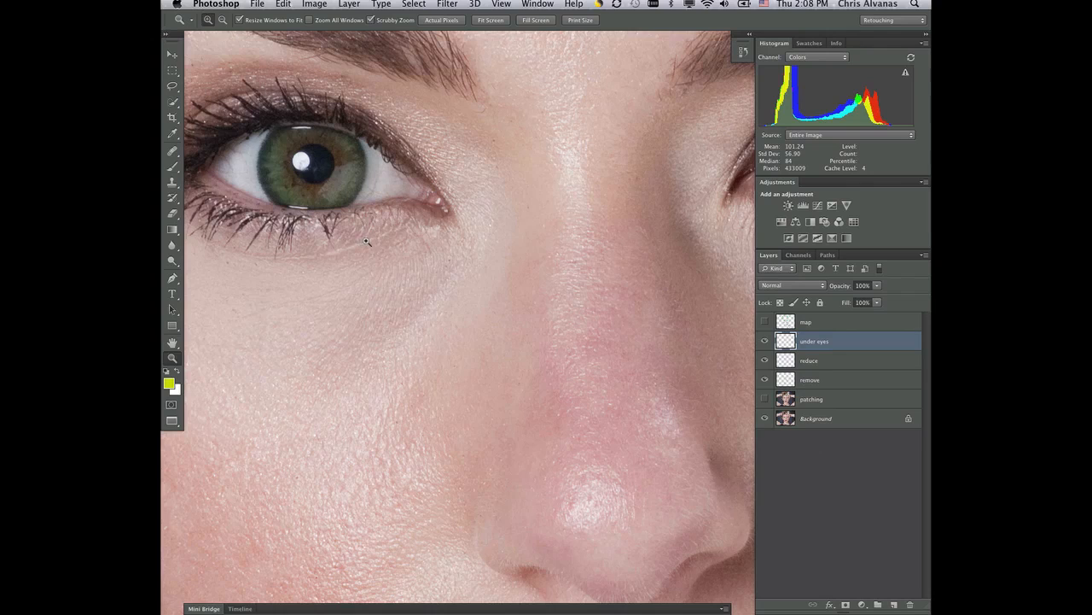
key(s)
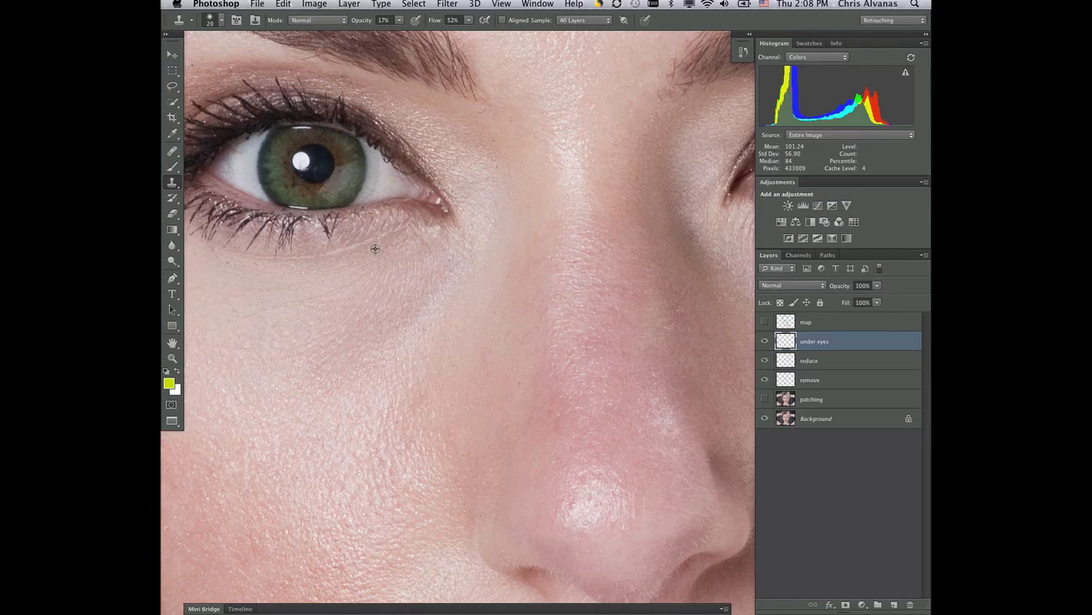
mouse_move(373, 241)
mouse_down()
mouse_move(327, 253)
mouse_move(340, 240)
mouse_move(306, 255)
mouse_up()
key(bracketleft)
click(301, 257)
click(287, 256)
click(255, 260)
click(257, 253)
Step: Clone skin over the remaining fine lines between the inner eye corner and the under-eye shadow
click(416, 249)
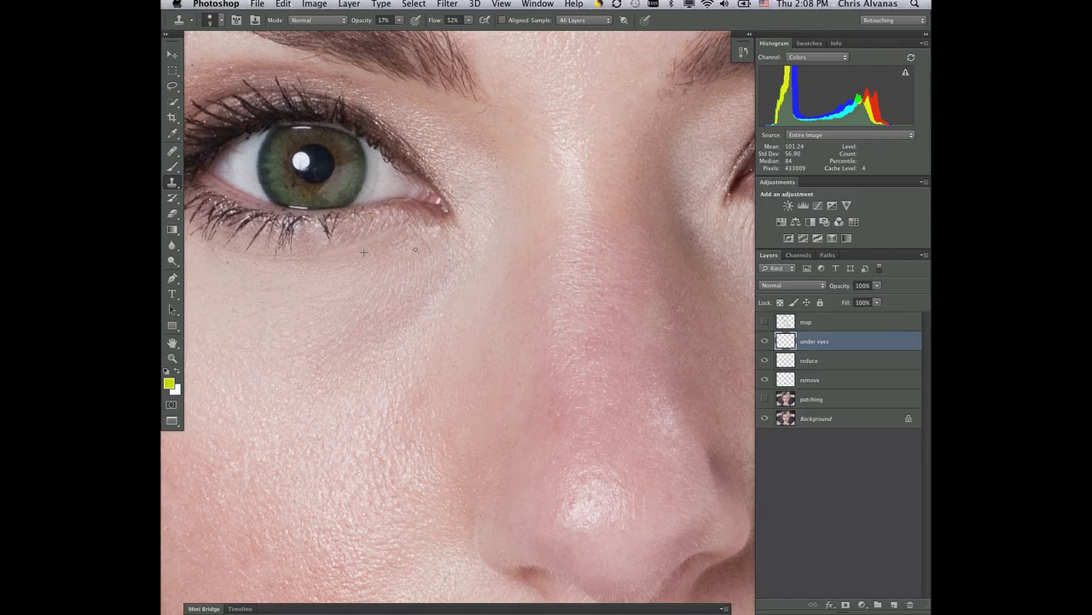
click(338, 288)
click(337, 289)
click(353, 277)
click(359, 280)
click(339, 289)
Step: Try the Healing Brush on the crease below the lower lashes on the under eyes layer, and undo the stroke
key(j)
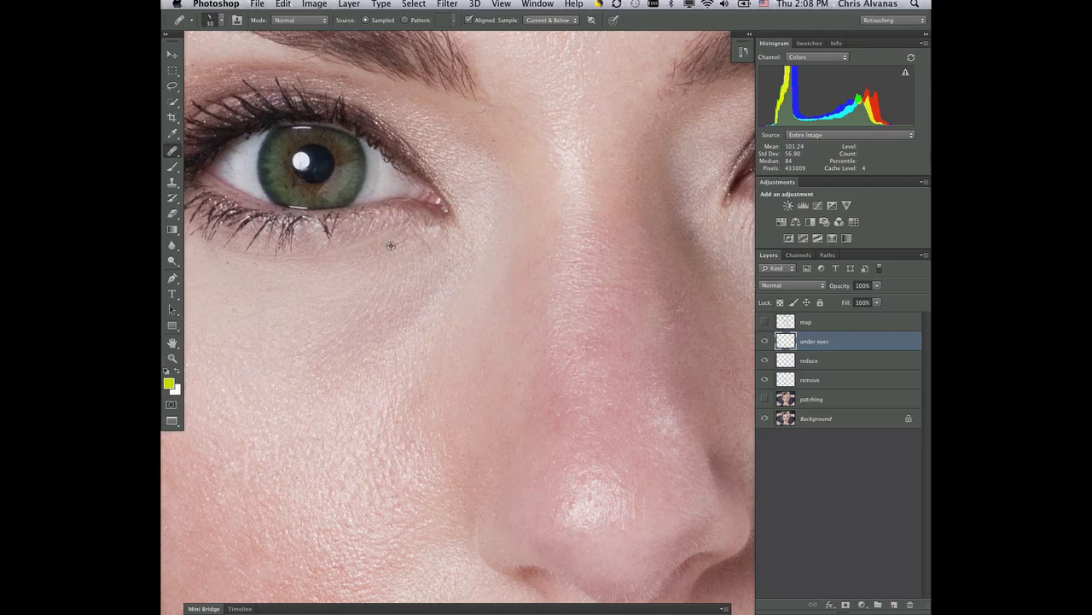
mouse_move(377, 236)
mouse_down()
mouse_move(341, 244)
mouse_move(352, 236)
mouse_move(331, 267)
mouse_move(324, 254)
mouse_move(363, 243)
mouse_up()
drag(813, 350, 812, 345)
key(alt+super+z)
Step: Create a new layer above under eyes, name it "additional heal", and make it the active layer
click(894, 605)
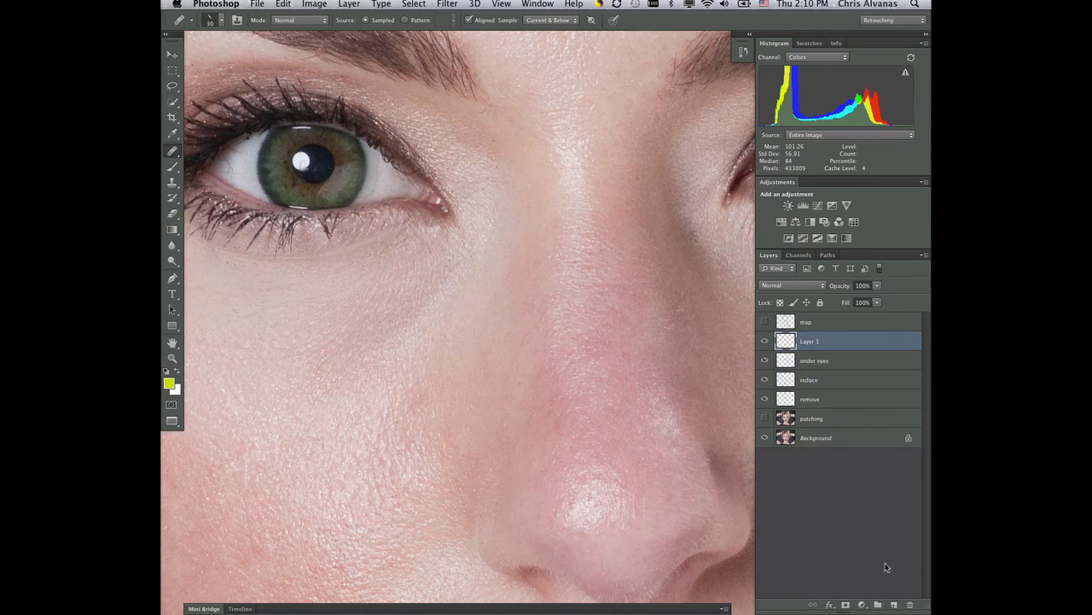
double_click(811, 341)
text(d)
key(Return)
click(866, 358)
click(854, 341)
Step: Heal the crease beneath the lower lashes and the fine lines under the eye's outer side on the additional heal layer
drag(389, 230, 364, 235)
drag(367, 234, 369, 232)
mouse_move(257, 257)
mouse_down()
mouse_move(295, 253)
mouse_move(265, 265)
mouse_up()
alt+click(253, 272)
click(260, 263)
alt+click(262, 273)
click(260, 258)
alt+click(233, 269)
click(227, 265)
click(231, 253)
Step: Heal the remaining lines from the middle of the under-eye area to the inner eye corner
click(309, 290)
alt+click(309, 290)
drag(327, 275, 381, 251)
alt+click(420, 248)
drag(420, 233, 409, 231)
Step: Bring the under-eye area on the photo's right side into view
drag(520, 373, 275, 408)
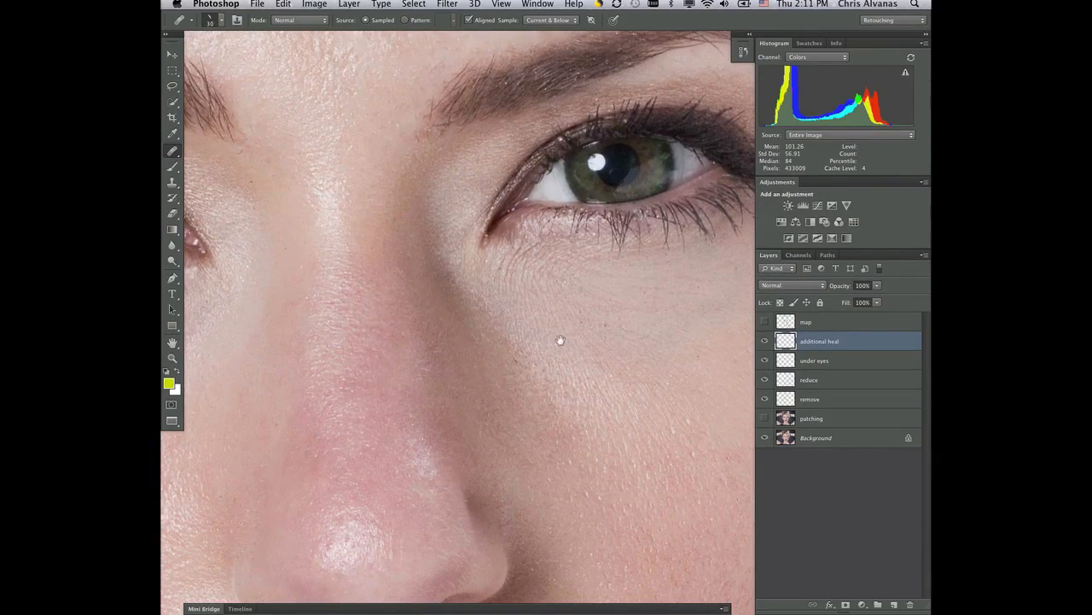
drag(559, 339, 384, 361)
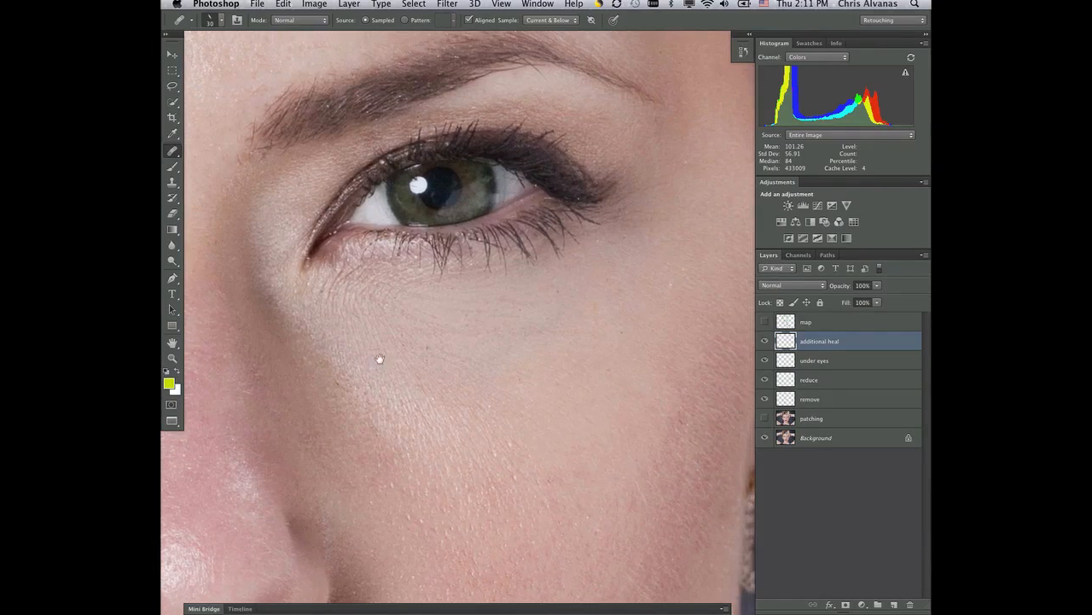